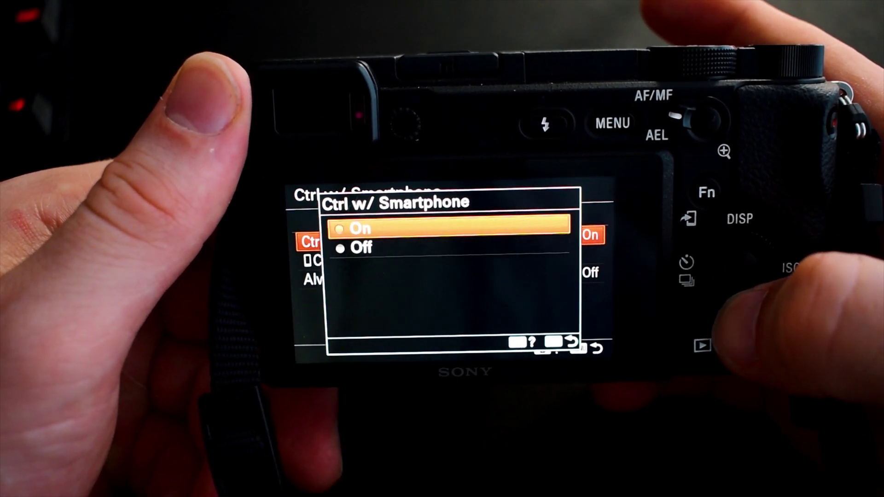
Set Ctrl w/ Smartphone to Off and the Bluetooth Function to Off in the camera menu
key(Down)
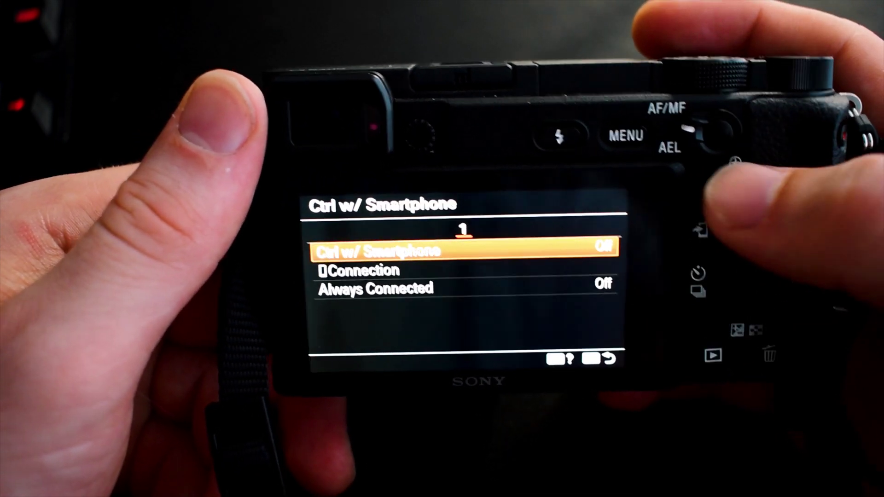
key(Return)
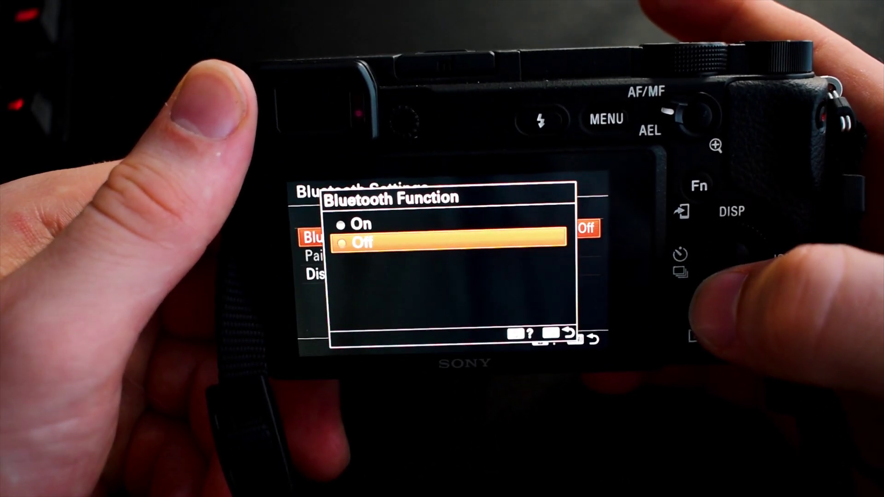
key(Return)
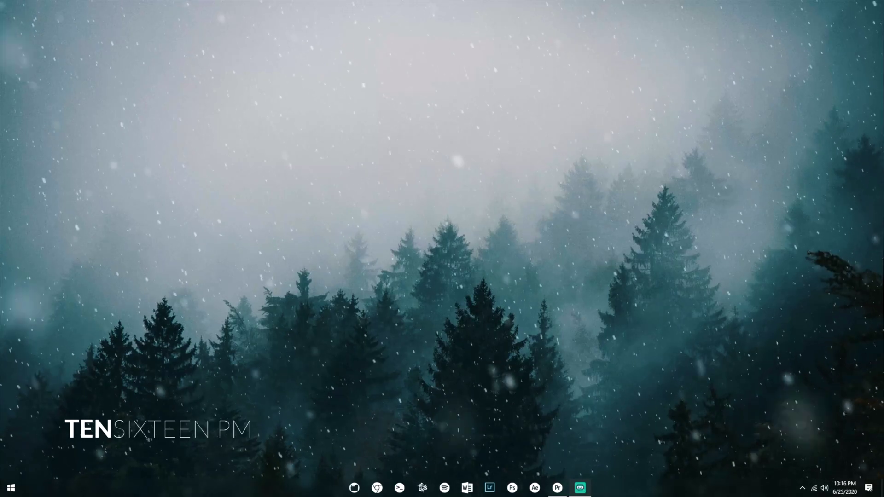
Search the Start menu for 'ima' and launch Imaging Edge Desktop
click(18, 487)
text(ima)
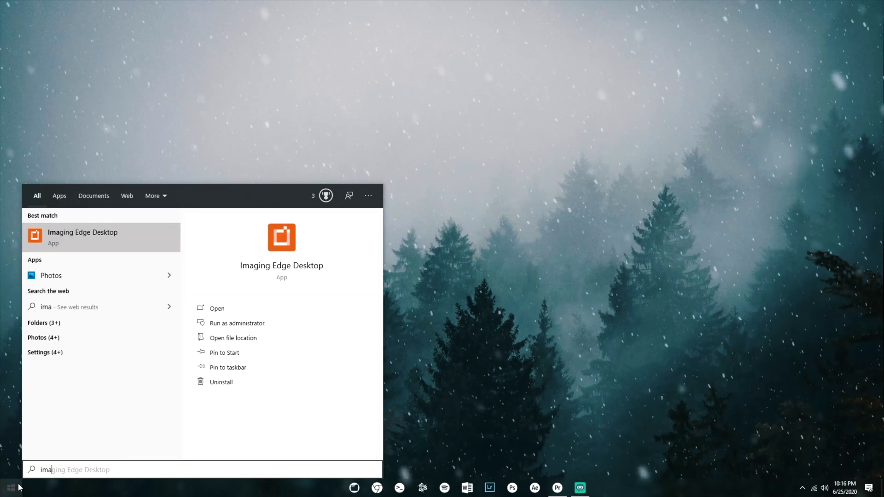
key(Return)
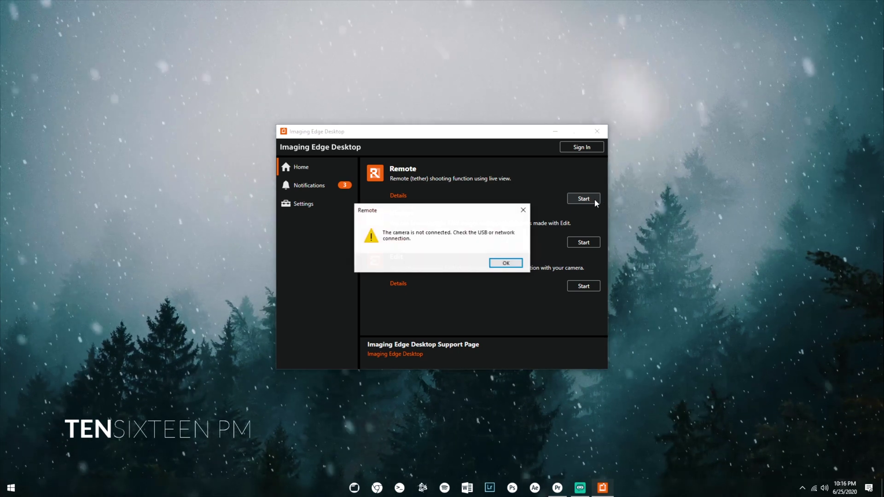
Dismiss the not-connected alert, refresh the camera list, and connect to the ILCE-6400
click(511, 264)
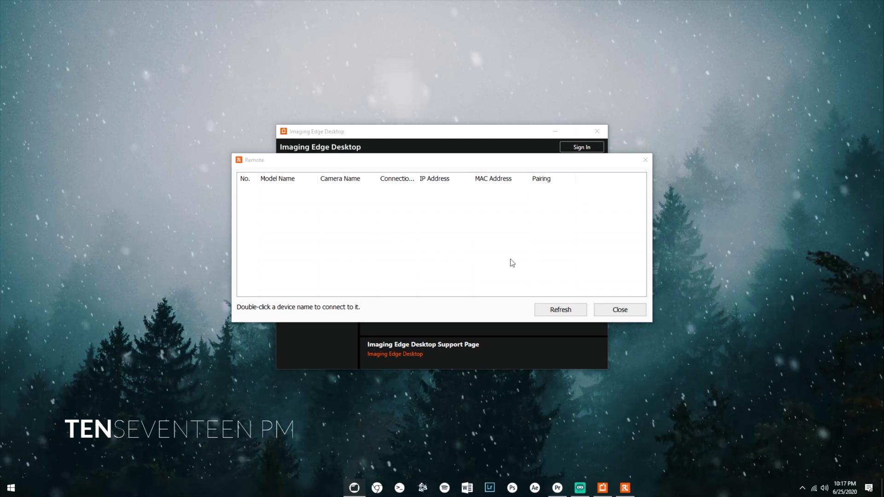
click(555, 311)
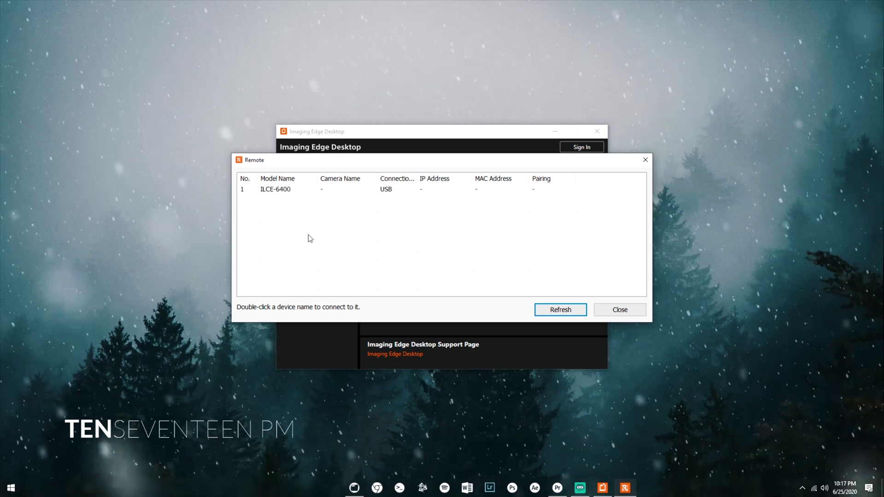
double_click(289, 190)
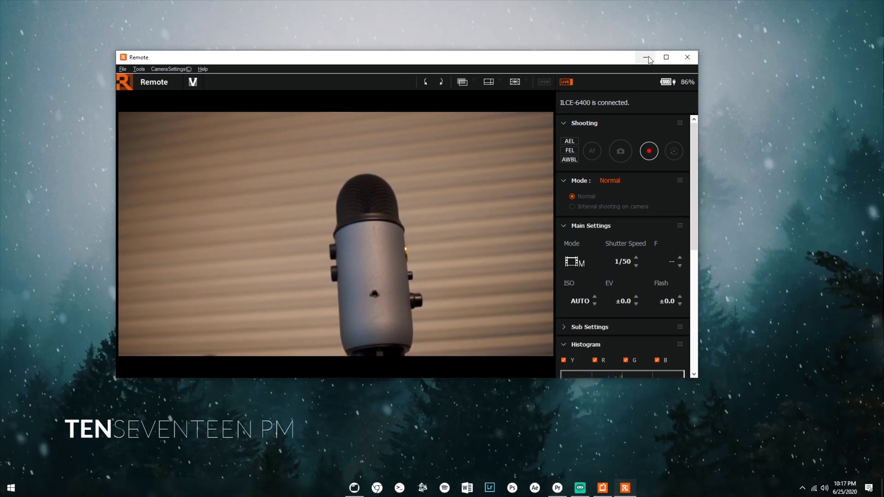
Minimize the Remote live view and bring Streamlabs OBS up maximized
click(680, 55)
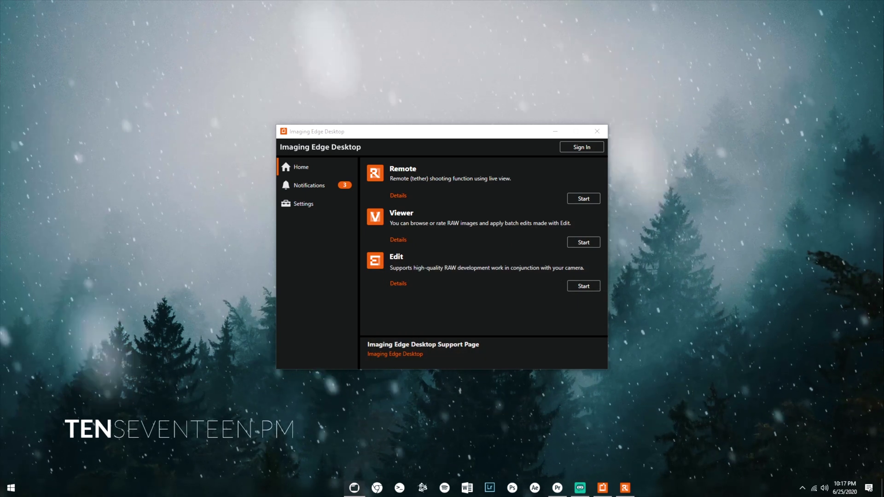
key(alt+Tab)
drag(361, 83, 612, 7)
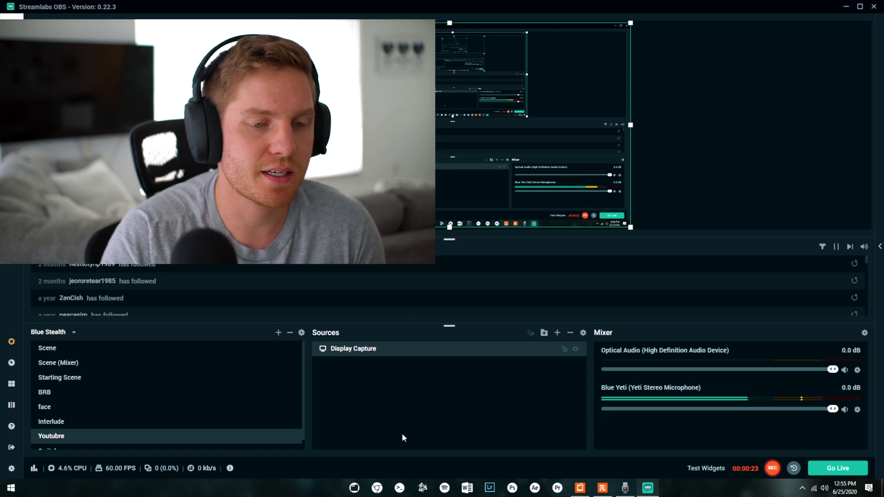
click(404, 436)
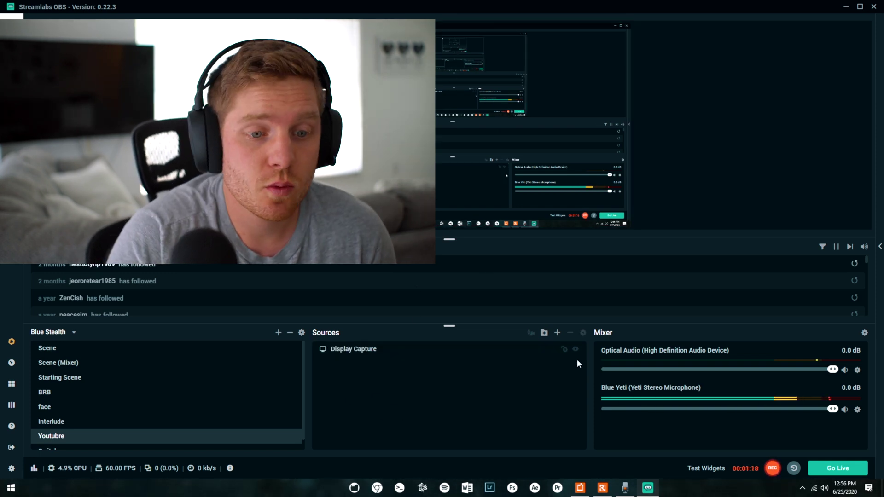
Add a Game Capture source named Webcam capturing the [Remote.exe]: Remote window
click(557, 333)
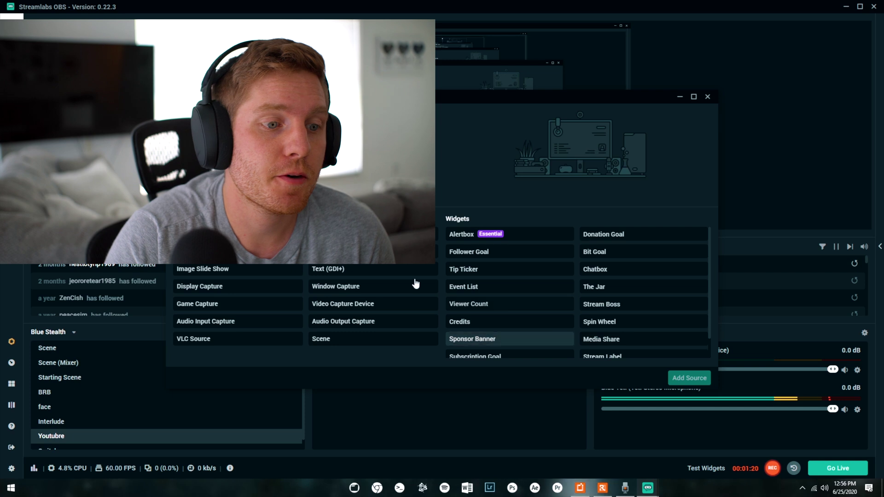
click(233, 304)
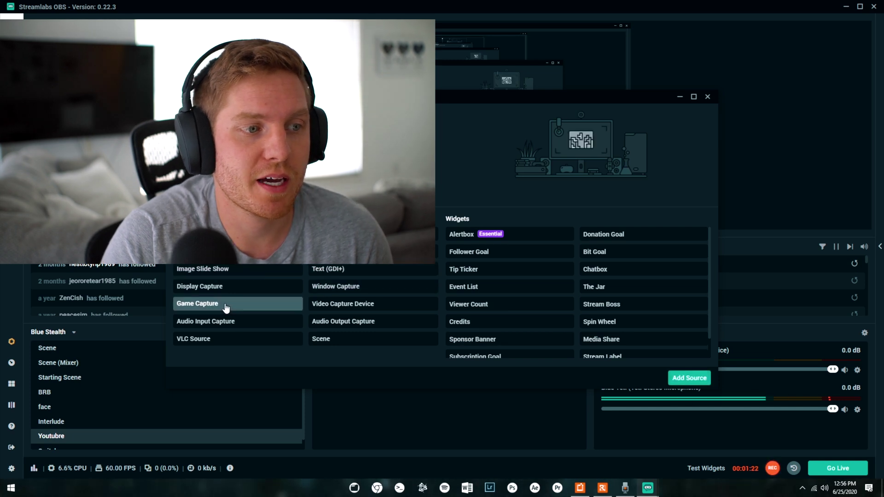
click(700, 378)
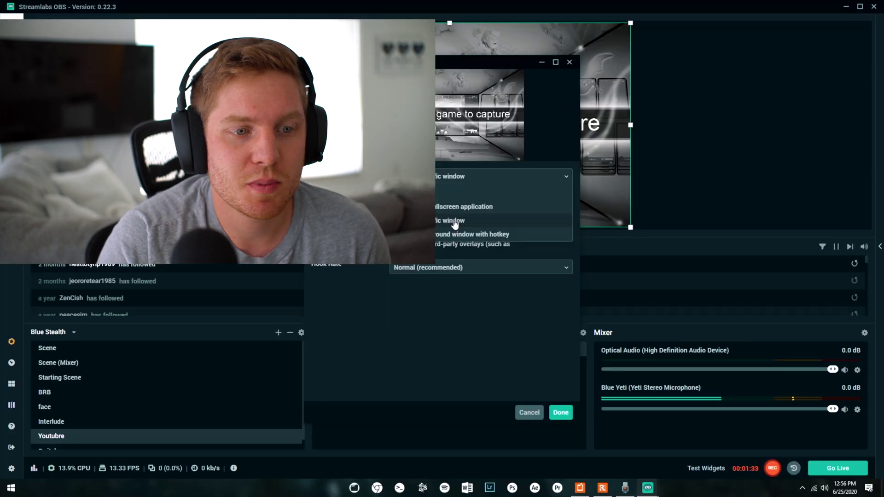
click(458, 221)
click(473, 199)
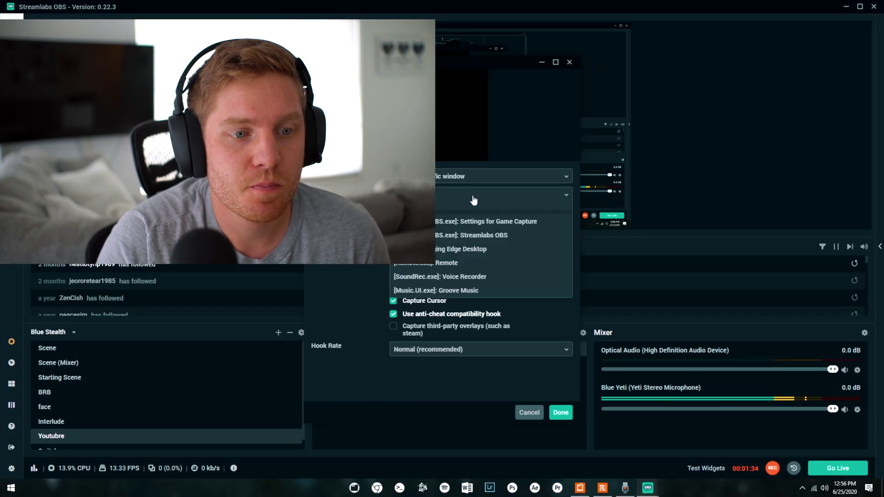
click(445, 263)
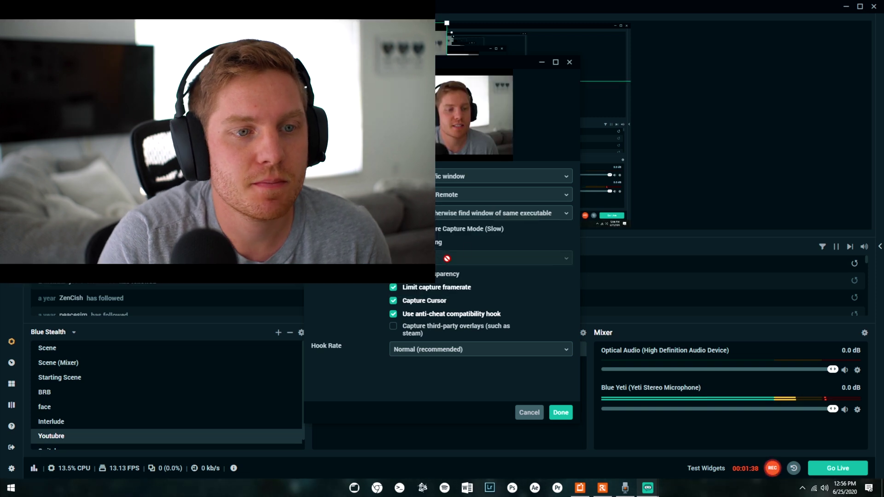
drag(477, 63, 697, 74)
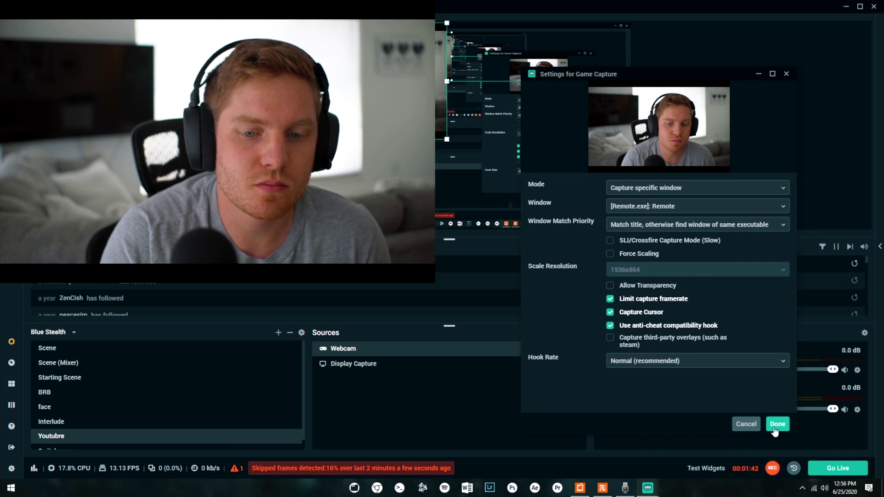
click(778, 425)
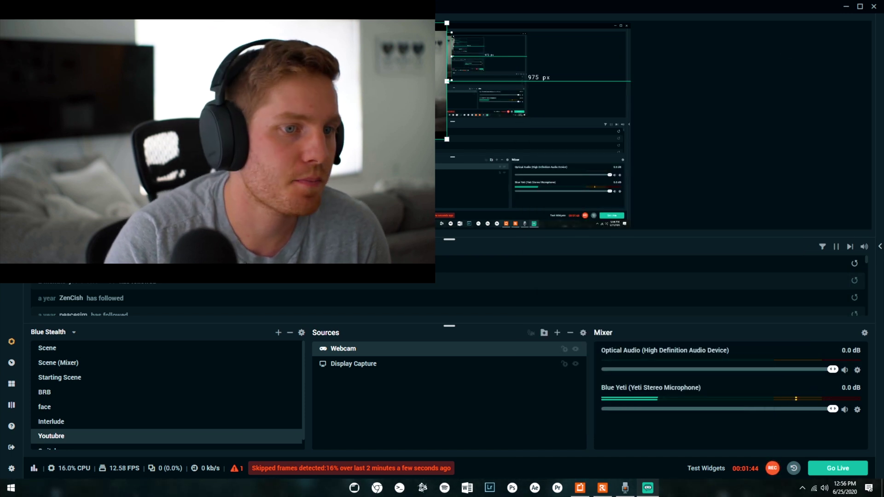
Open Edit Transform for the Webcam source
click(352, 364)
click(349, 353)
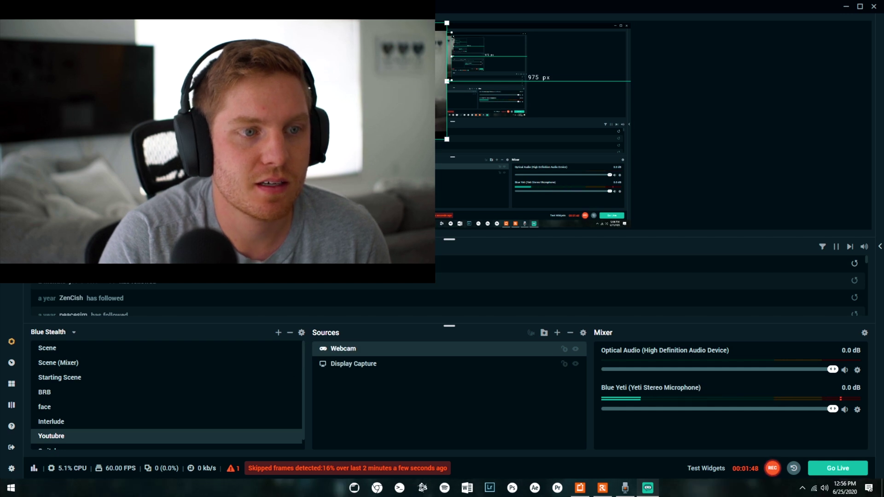
right_click(351, 367)
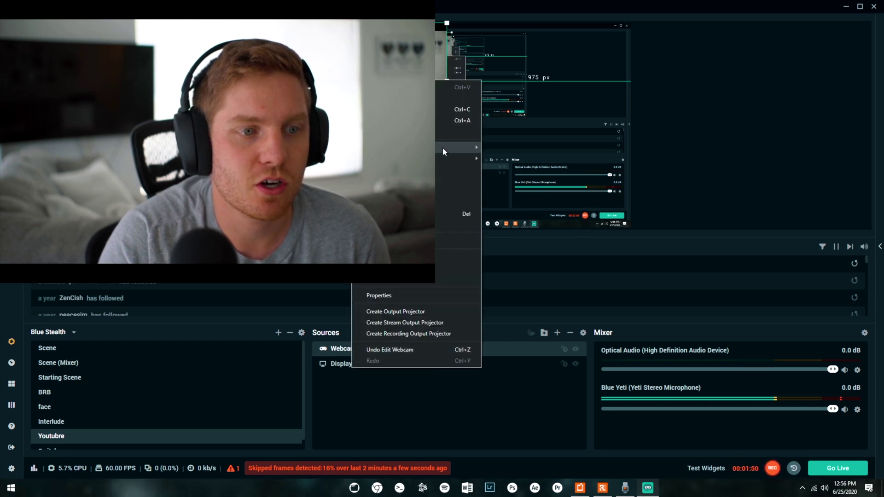
mouse_move(443, 148)
click(512, 148)
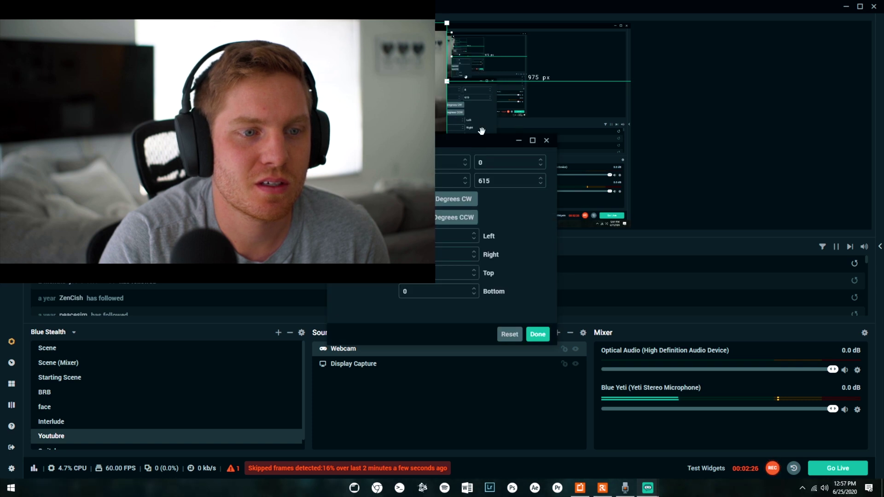
drag(458, 141, 594, 138)
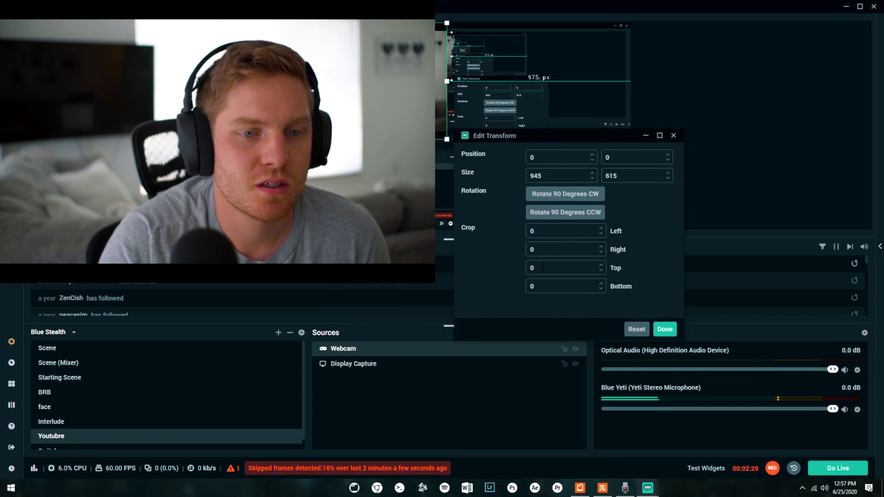
Raise the Webcam's Crop Top to 41
click(601, 266)
click(601, 265)
click(601, 265)
click(601, 266)
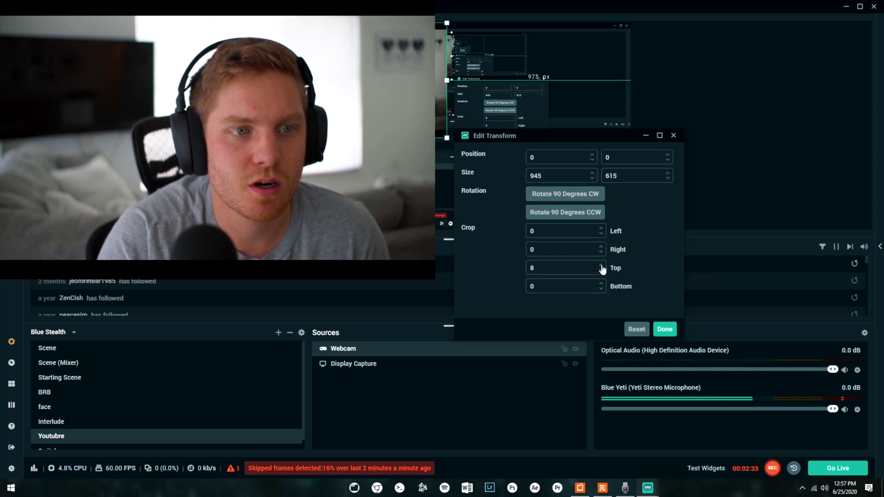
click(601, 266)
click(602, 266)
click(601, 265)
click(602, 266)
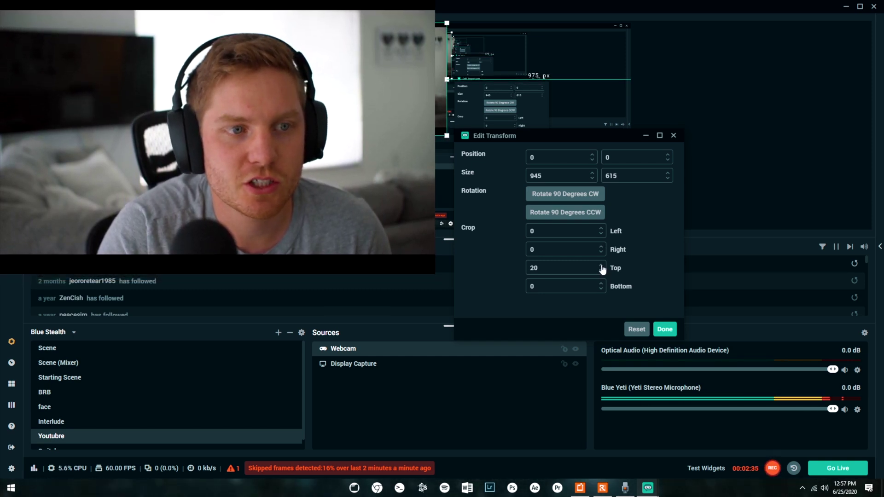
click(601, 266)
click(602, 266)
click(602, 265)
click(601, 265)
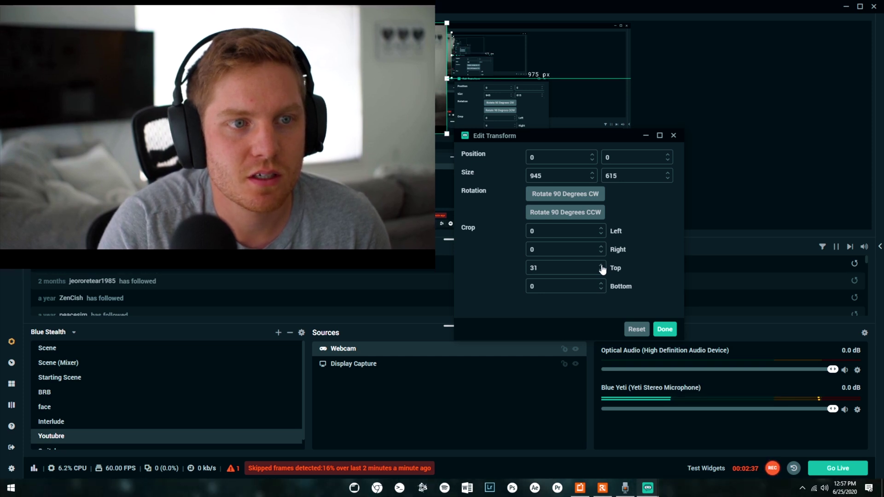
click(601, 265)
click(602, 266)
click(601, 265)
click(601, 265)
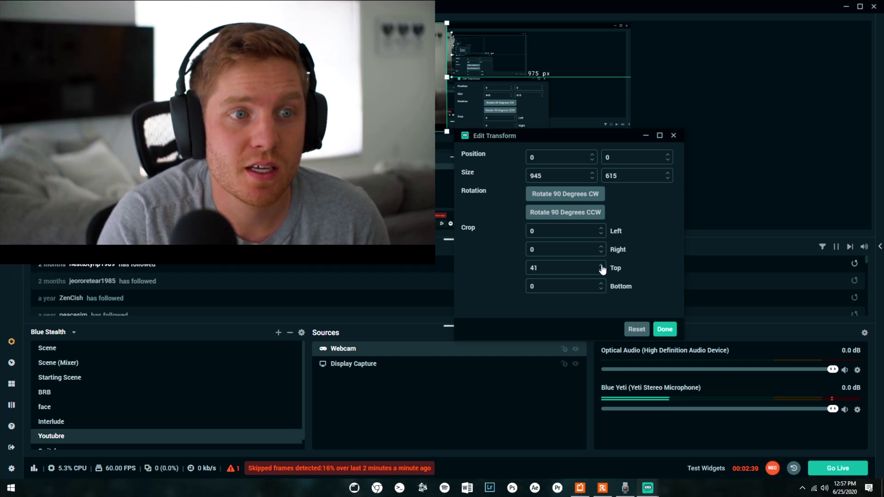
Raise Crop Bottom to 39 and apply the transform
click(601, 284)
double_click(602, 284)
double_click(602, 285)
double_click(602, 284)
click(602, 284)
double_click(601, 284)
double_click(601, 285)
double_click(602, 284)
double_click(601, 285)
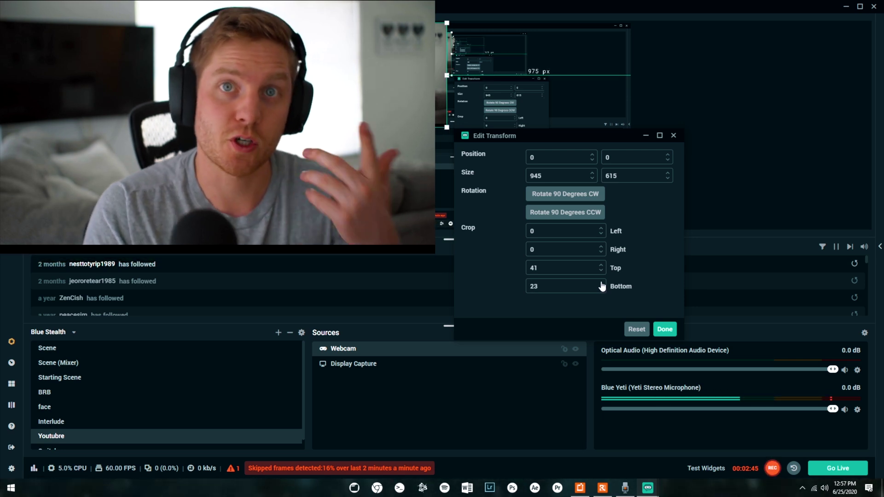
double_click(602, 284)
double_click(601, 284)
double_click(602, 284)
double_click(602, 285)
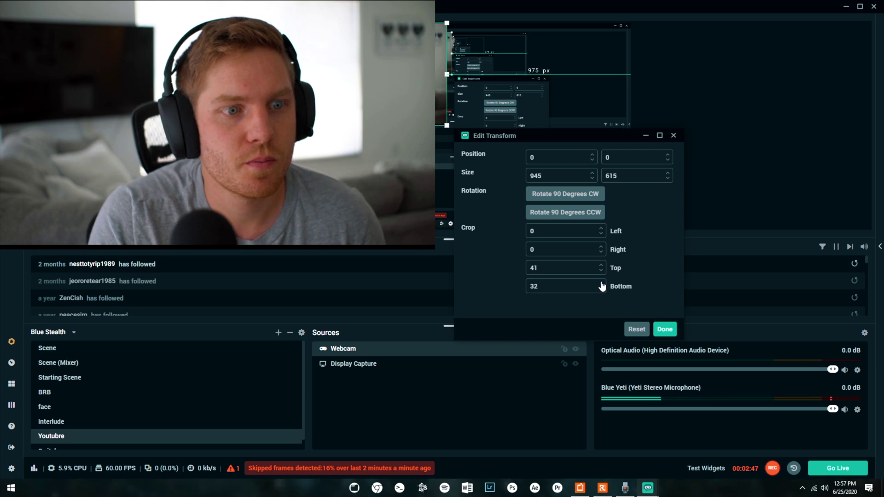
double_click(602, 285)
double_click(601, 284)
click(601, 284)
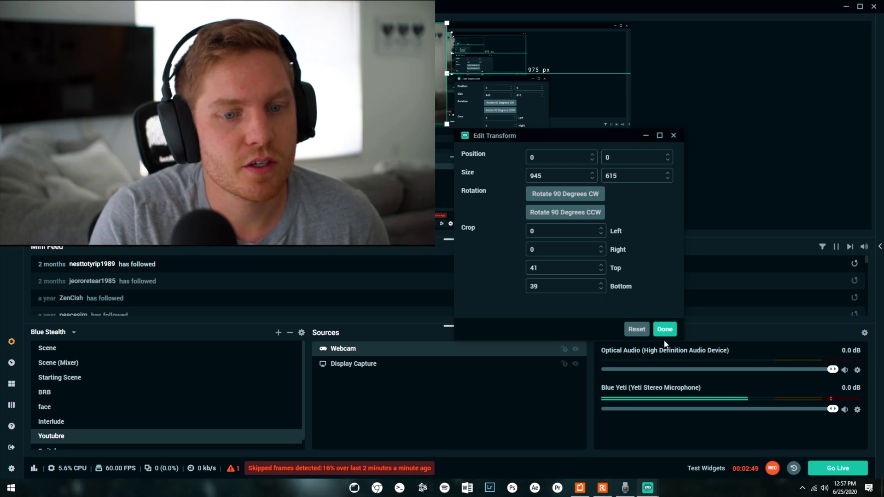
click(666, 329)
Move the cropped Webcam overlay and resize it to 610x343 in the canvas corner
mouse_move(393, 70)
mouse_down()
mouse_move(490, 130)
mouse_move(522, 132)
mouse_move(393, 69)
mouse_up()
drag(447, 124, 383, 88)
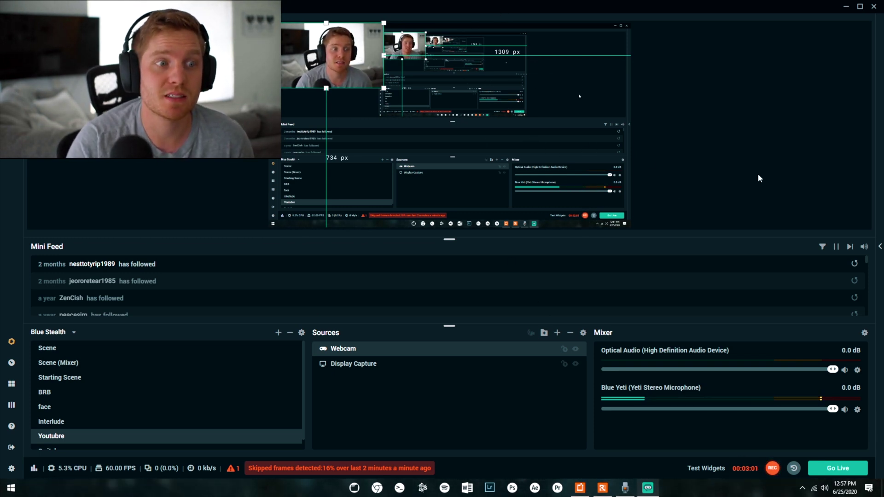
click(604, 489)
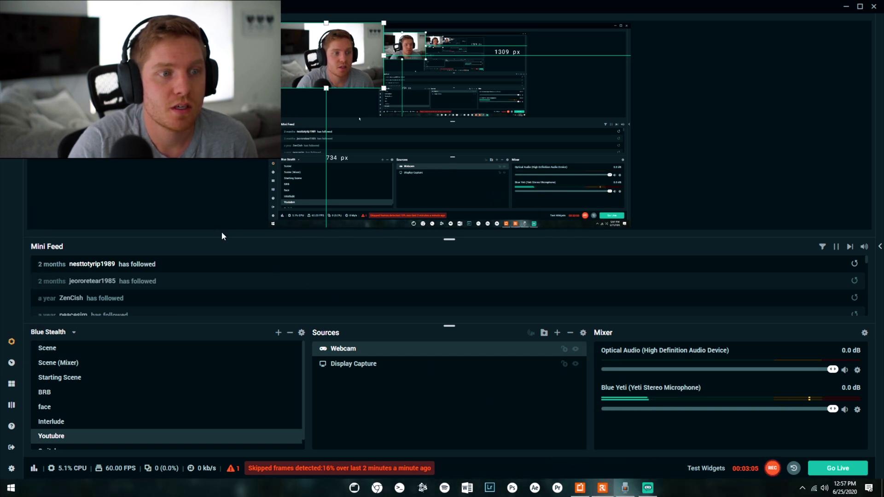